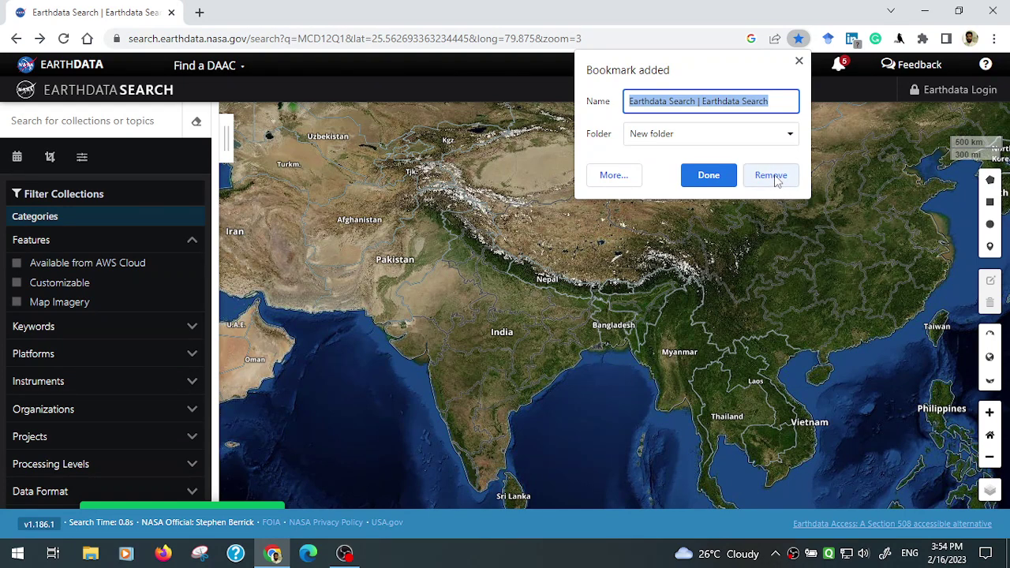
Remove the newly added search-page bookmark and go to the Earthdata Login page.
left_click(771, 176)
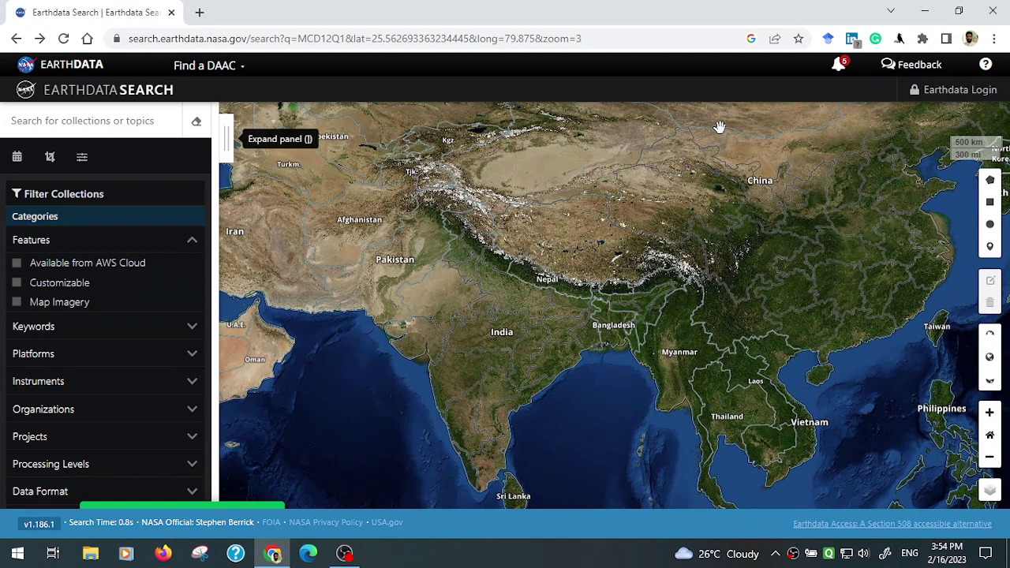
left_click(956, 92)
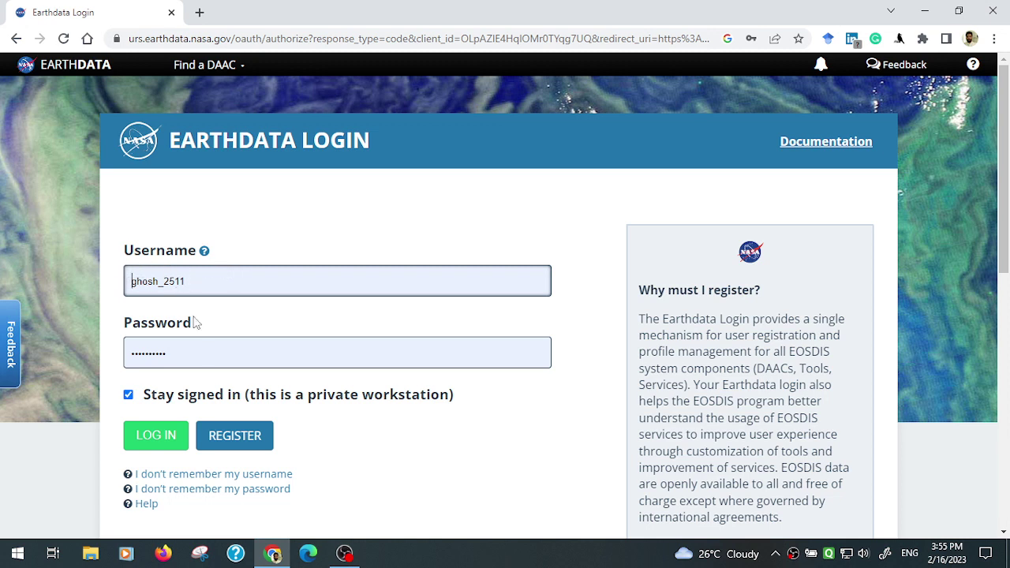
Sign in to Earthdata Login with the pre-filled account credentials.
left_click(158, 440)
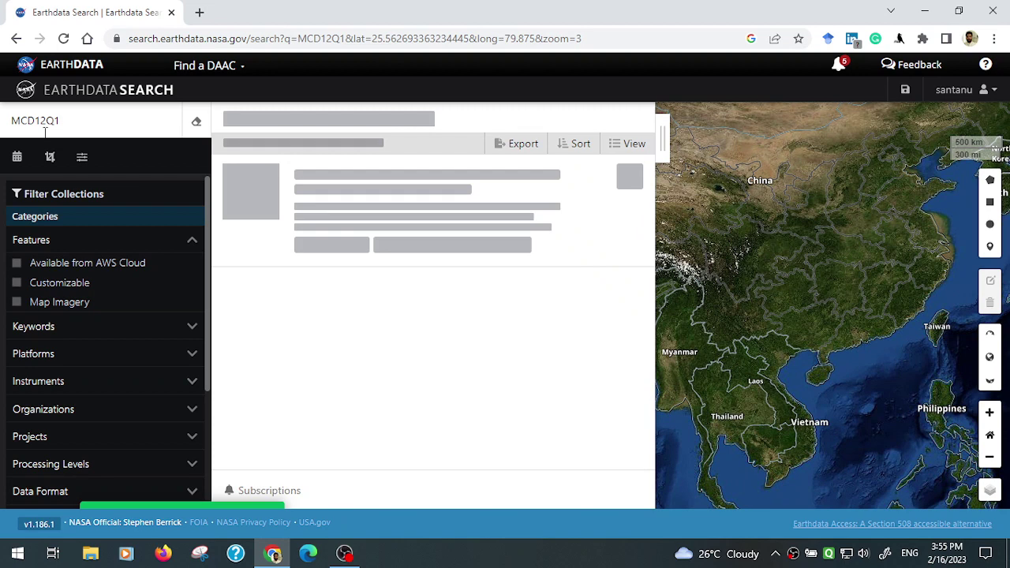
Replace the search term MCD12Q1 with MCD12A and review the 6 matching land cover collections.
left_click_drag(69, 120, 1, 124)
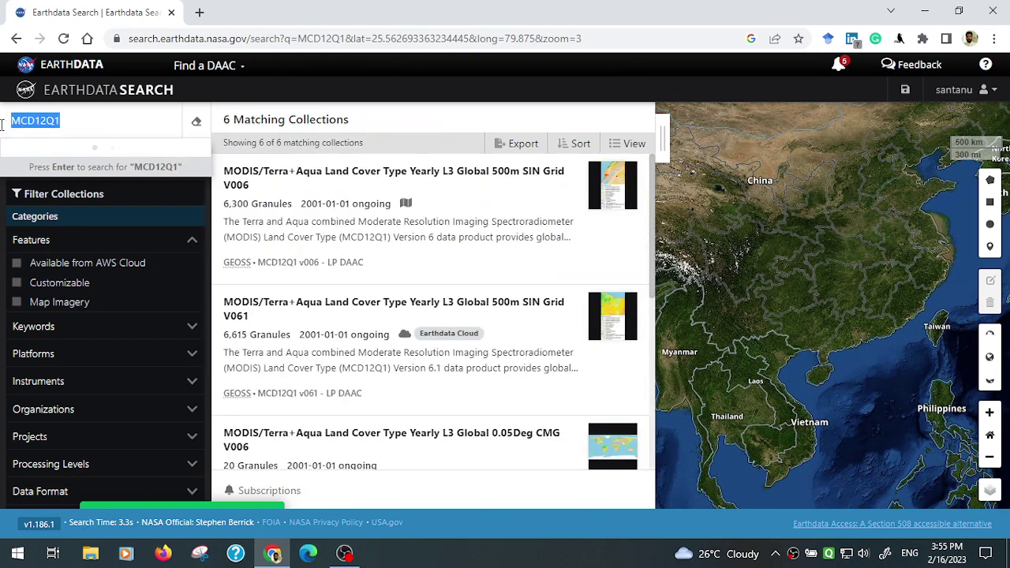
key("BackSpace")
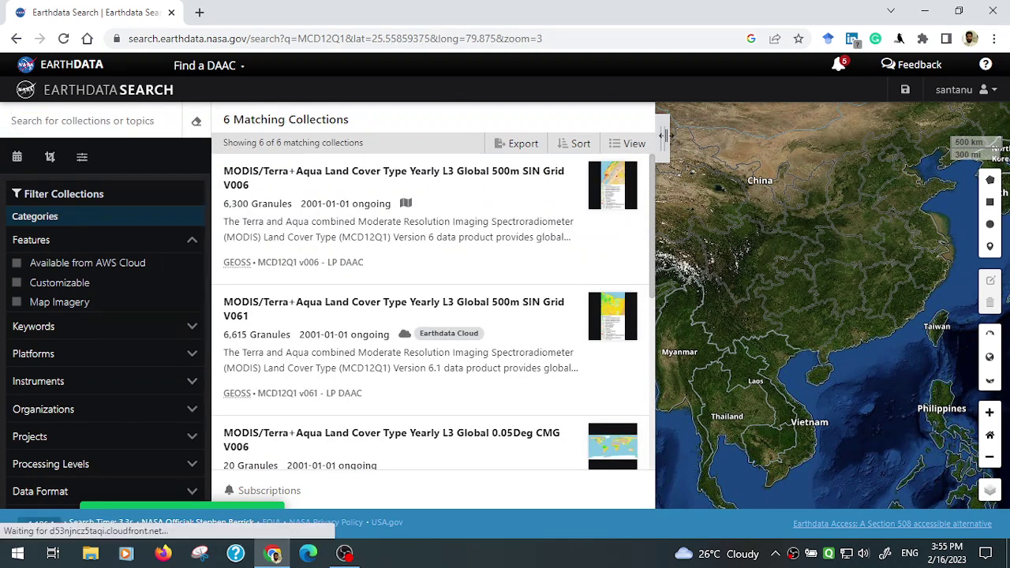
left_click(663, 135)
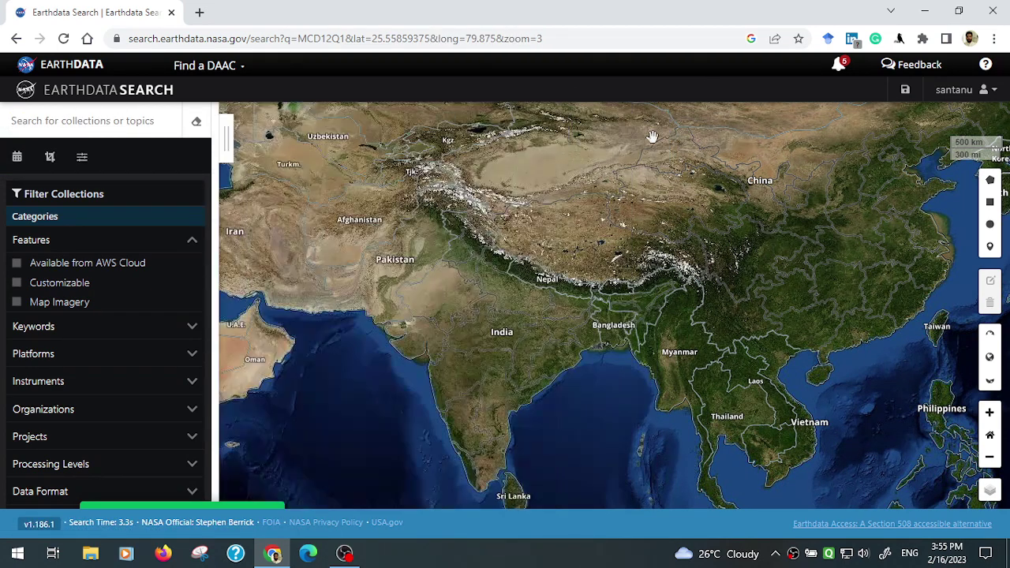
left_click(88, 121)
type("MCD")
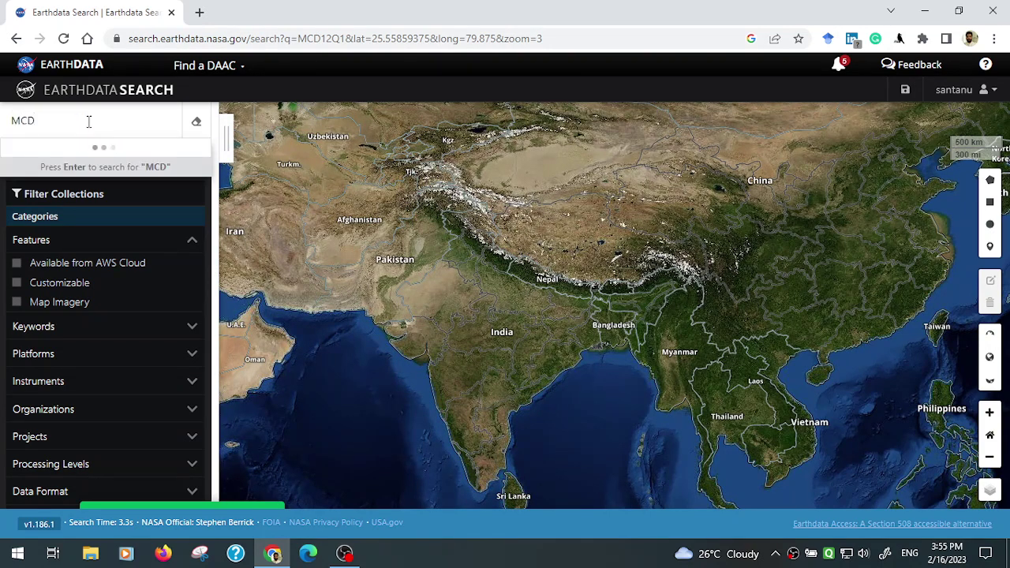
type("12A")
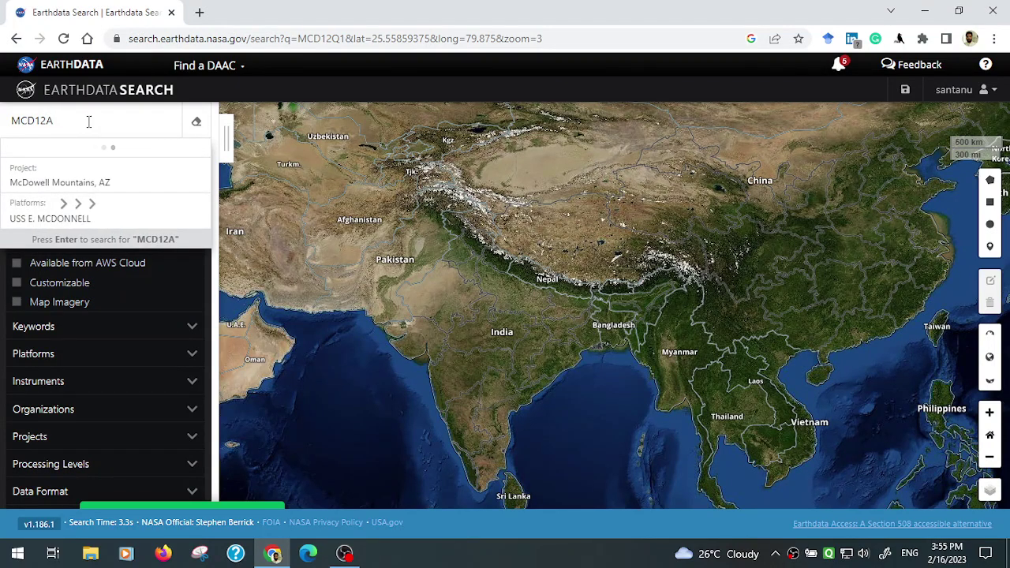
key("Return")
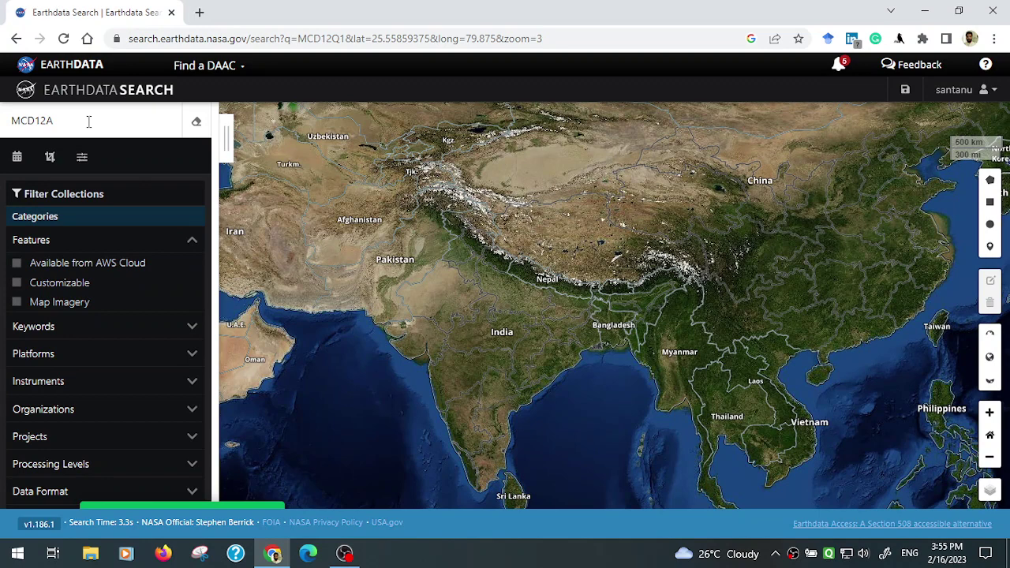
left_click(227, 137)
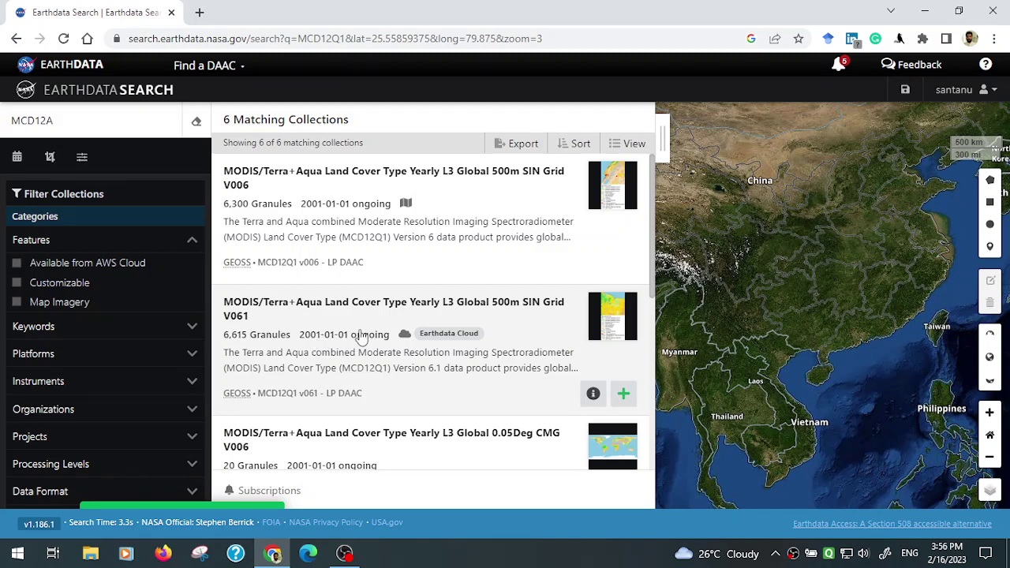
left_click(666, 132)
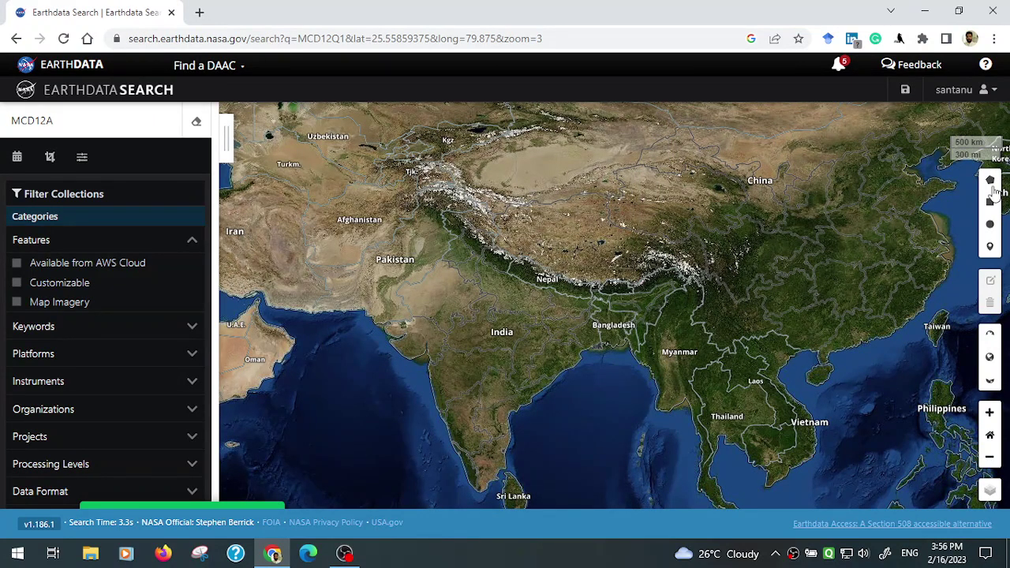
Draw a 7-point search polygon around northern and central India, from Pakistan to Odisha.
left_click(991, 181)
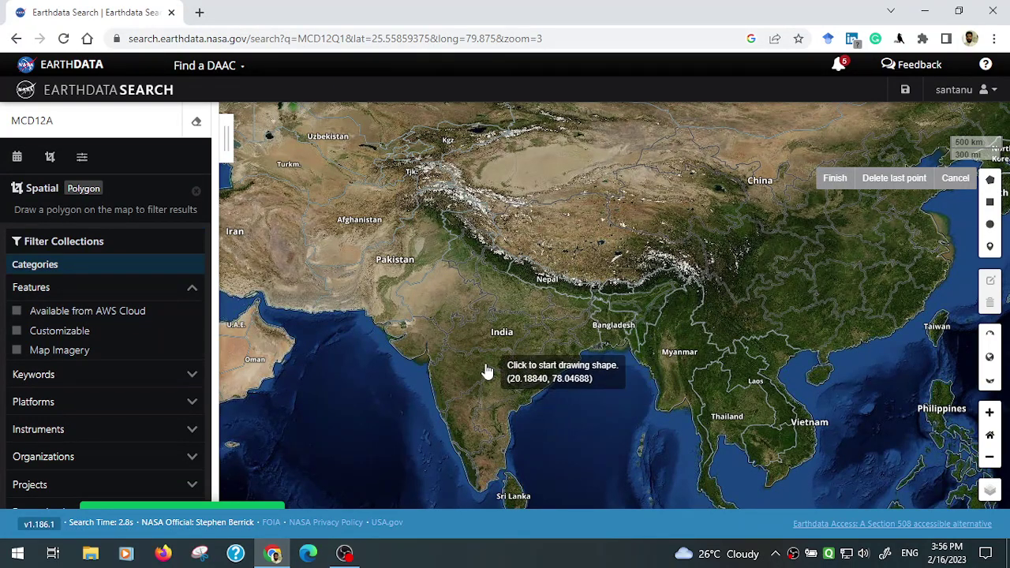
left_click(401, 273)
left_click(452, 227)
left_click(533, 257)
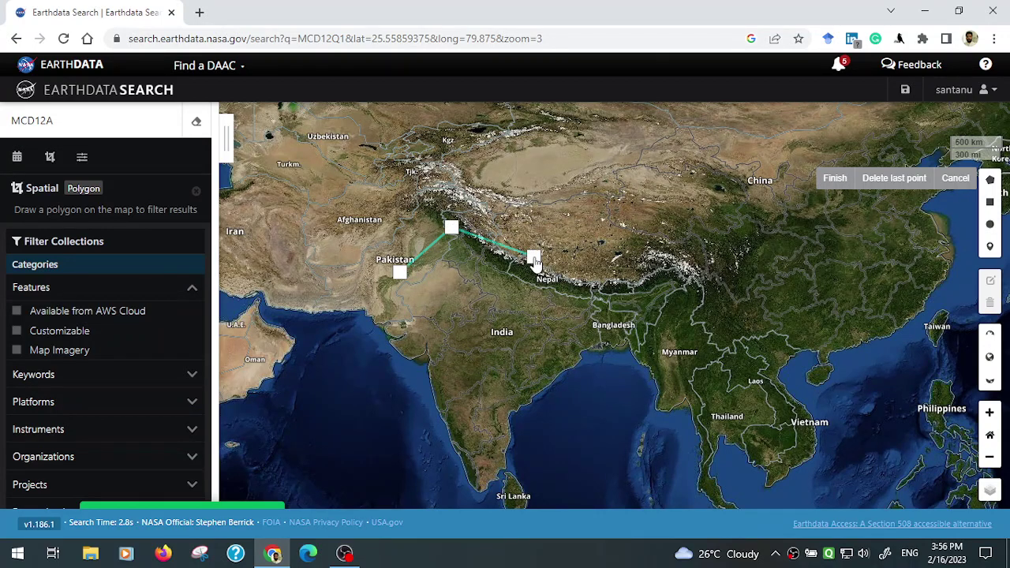
left_click(582, 335)
left_click(555, 370)
left_click(476, 358)
left_click(410, 318)
left_click(400, 272)
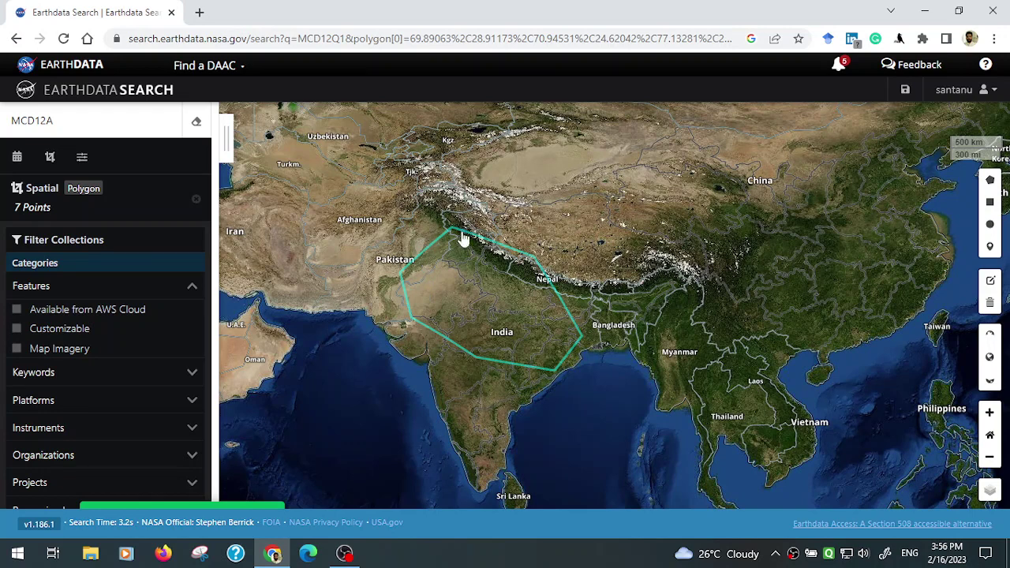
left_click(17, 160)
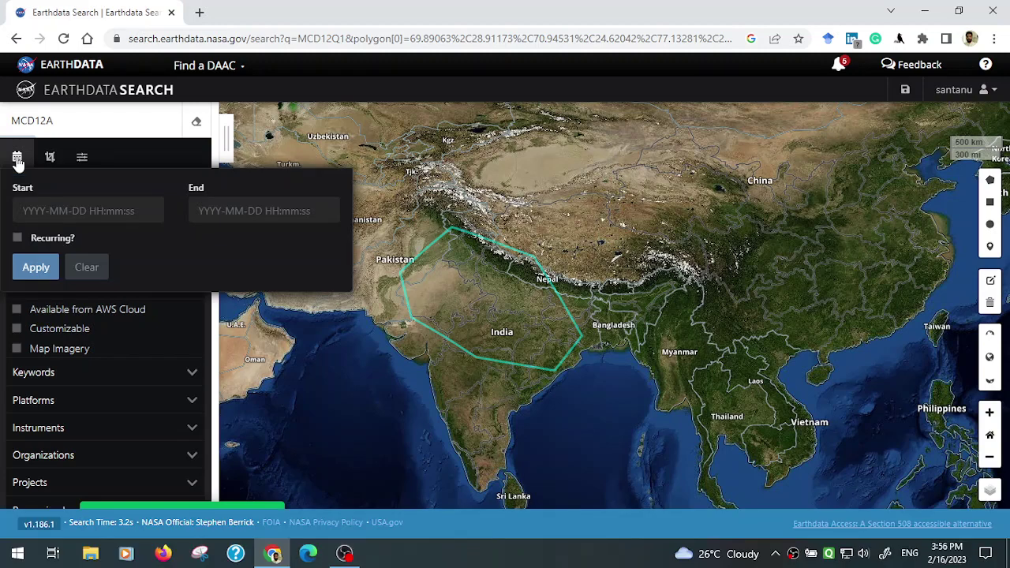
Apply a date range of 1 January to 31 December 2022.
left_click(111, 212)
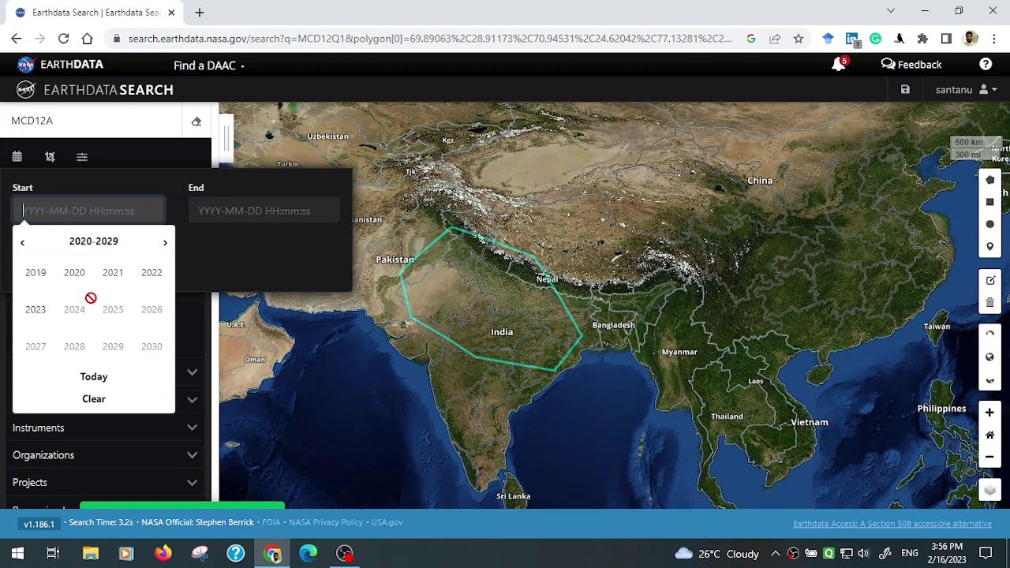
left_click(154, 284)
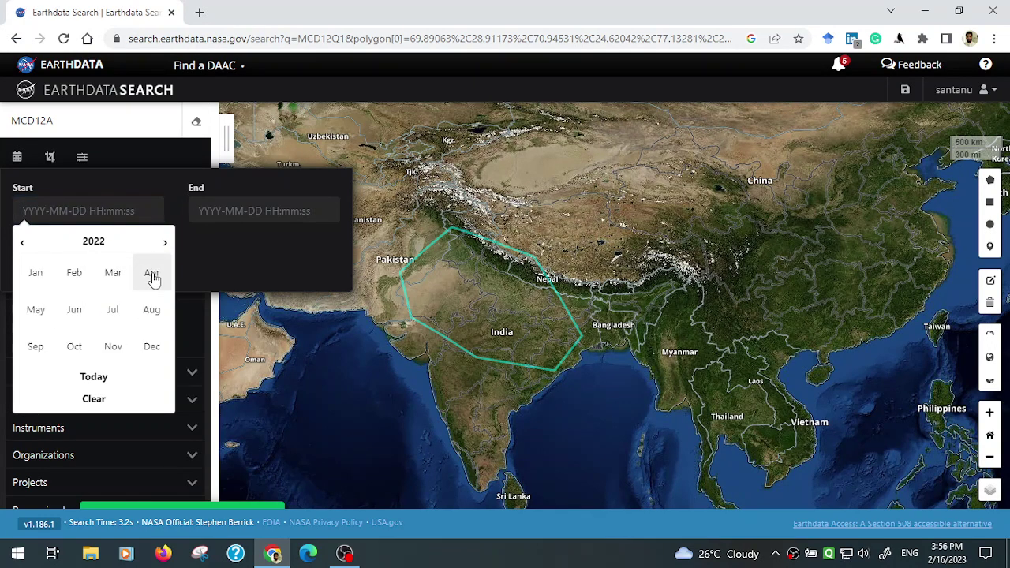
left_click(35, 276)
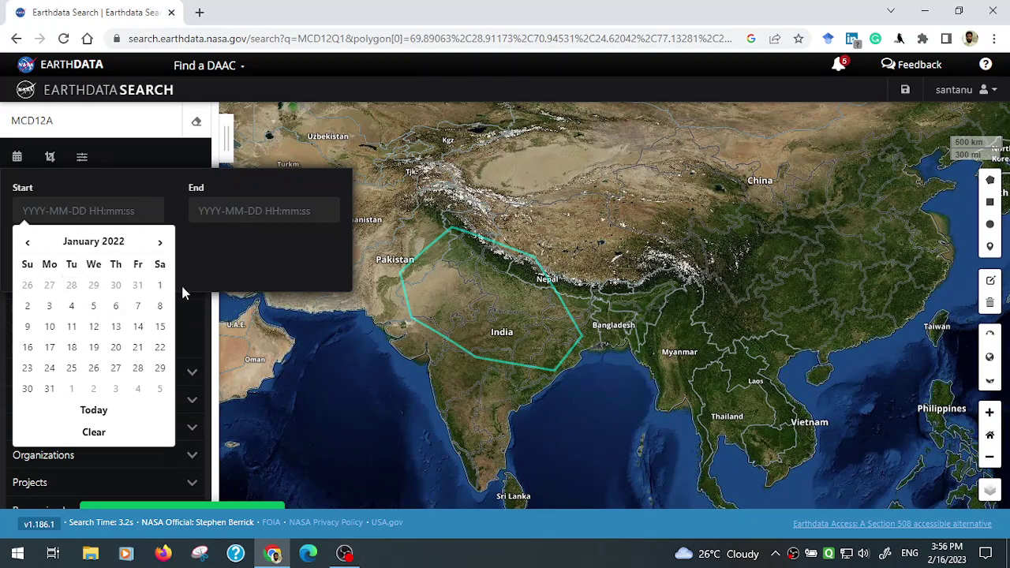
left_click(160, 288)
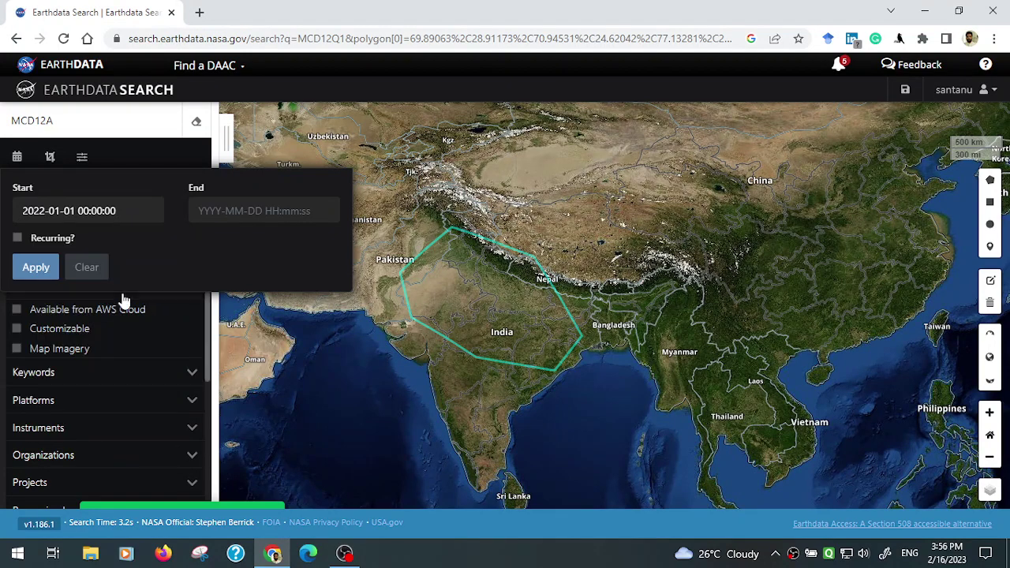
left_click(268, 211)
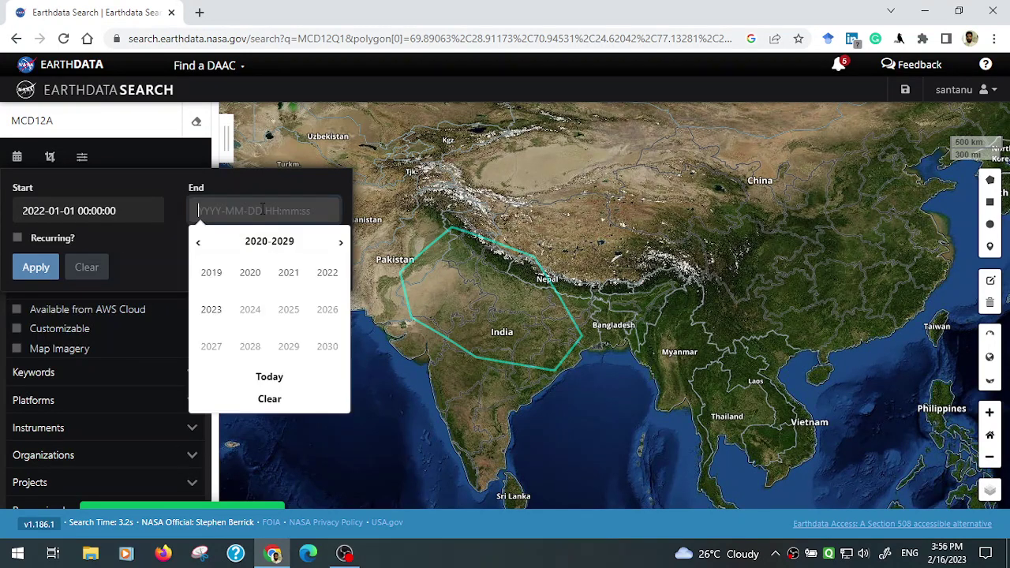
left_click(328, 276)
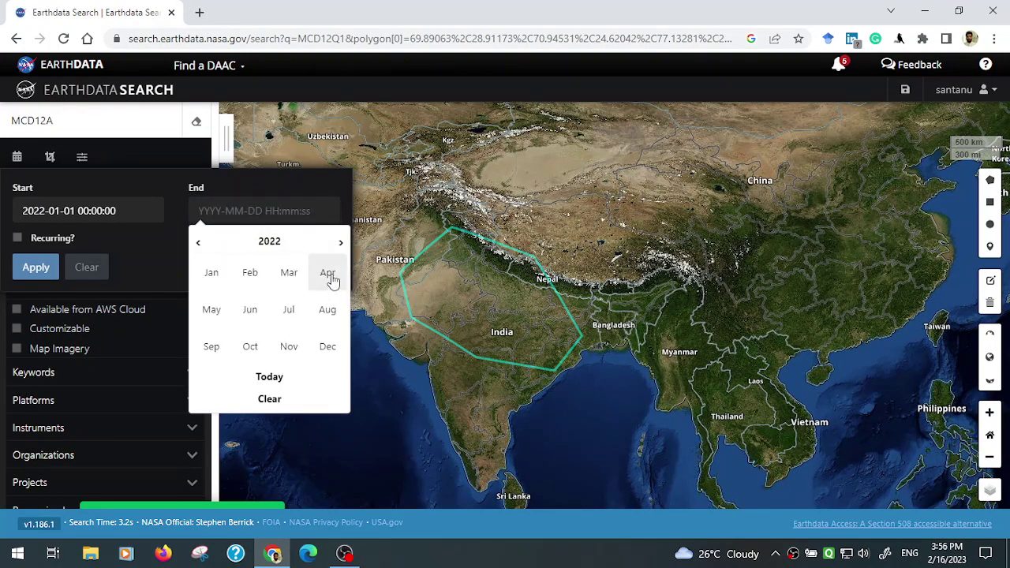
left_click(330, 350)
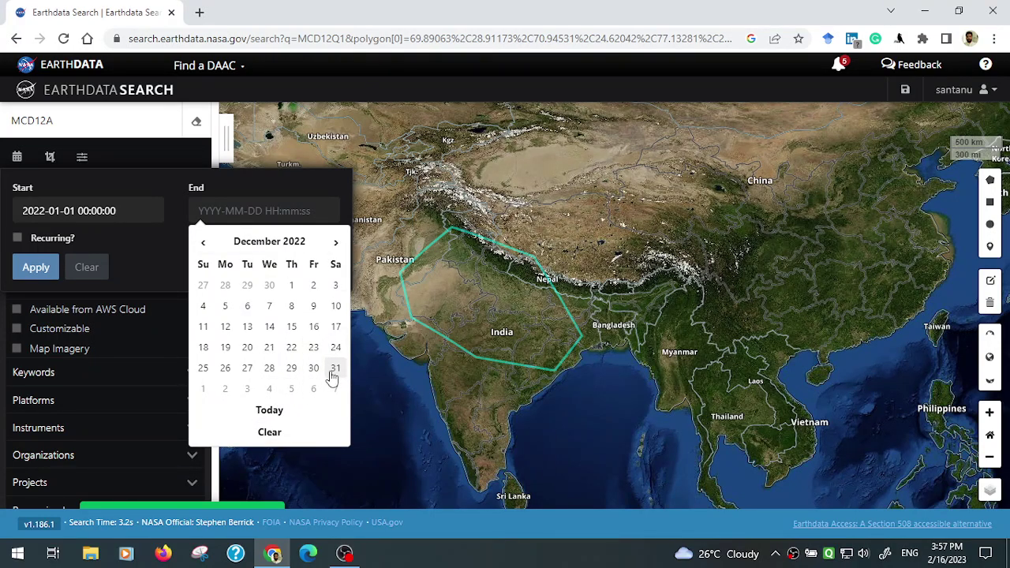
left_click(333, 375)
left_click(38, 269)
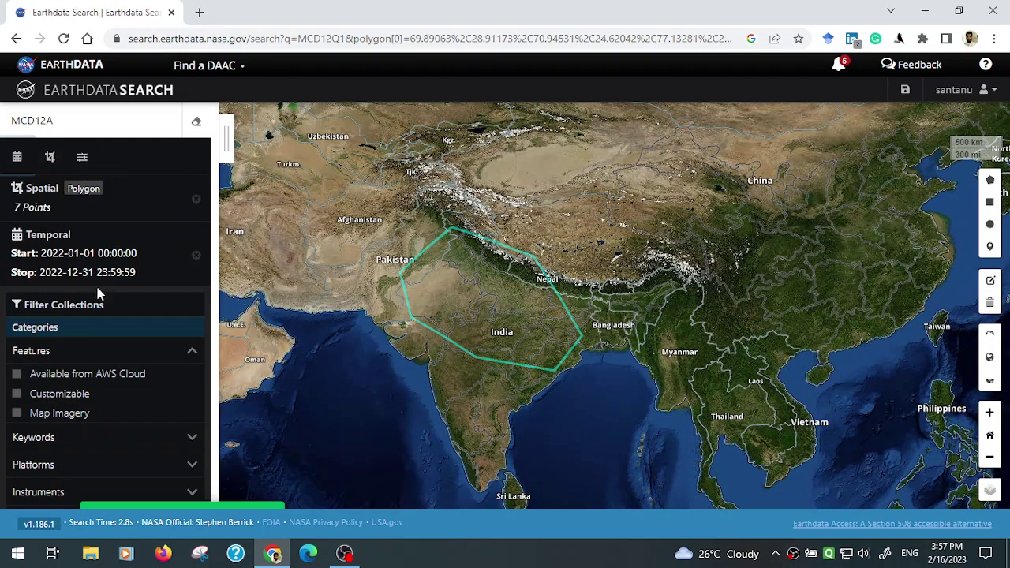
left_click(227, 138)
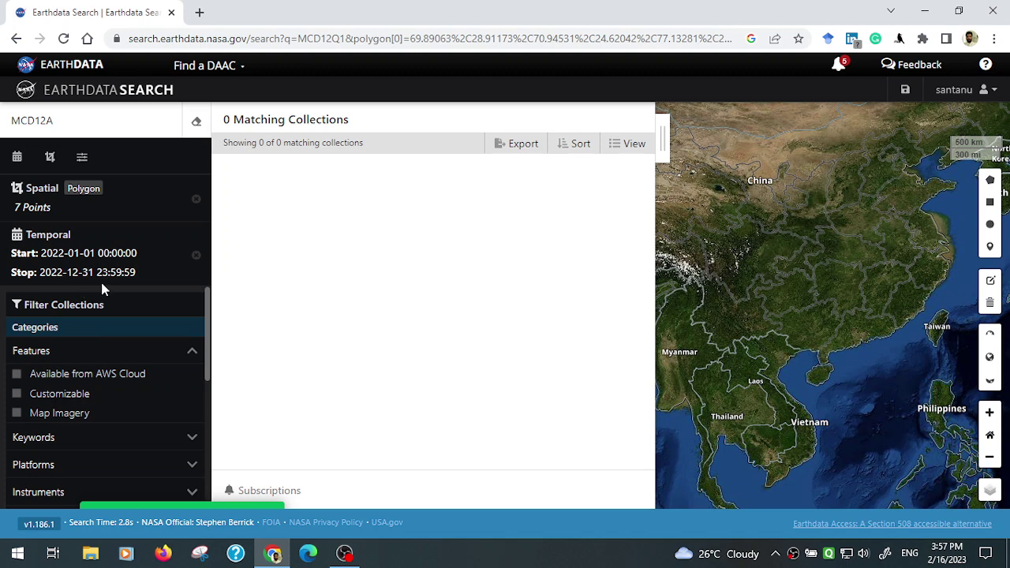
Correct the date range to 2021-01-01 through 2021-12-31 and apply it.
left_click(17, 157)
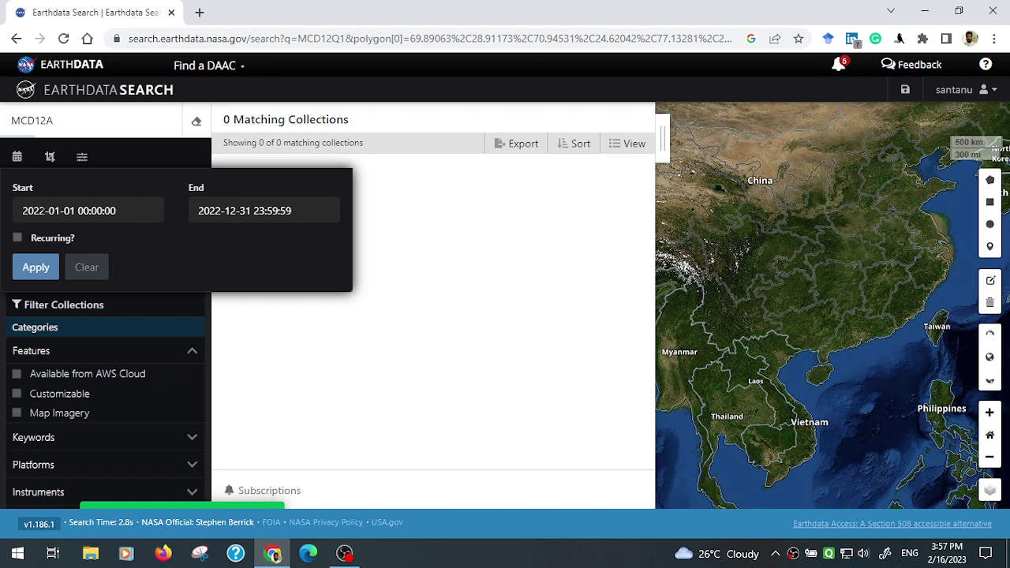
left_click(136, 219)
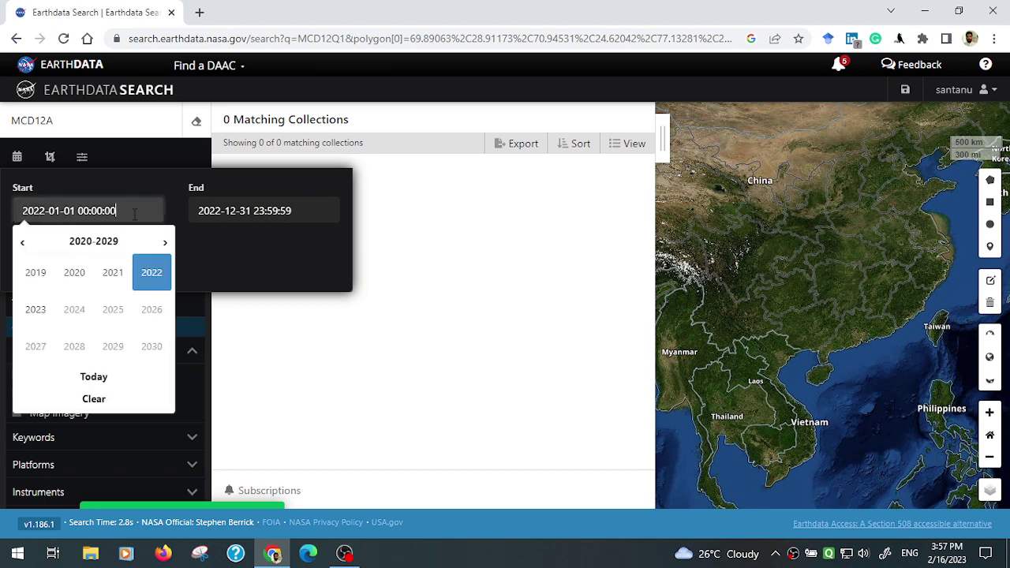
left_click(113, 277)
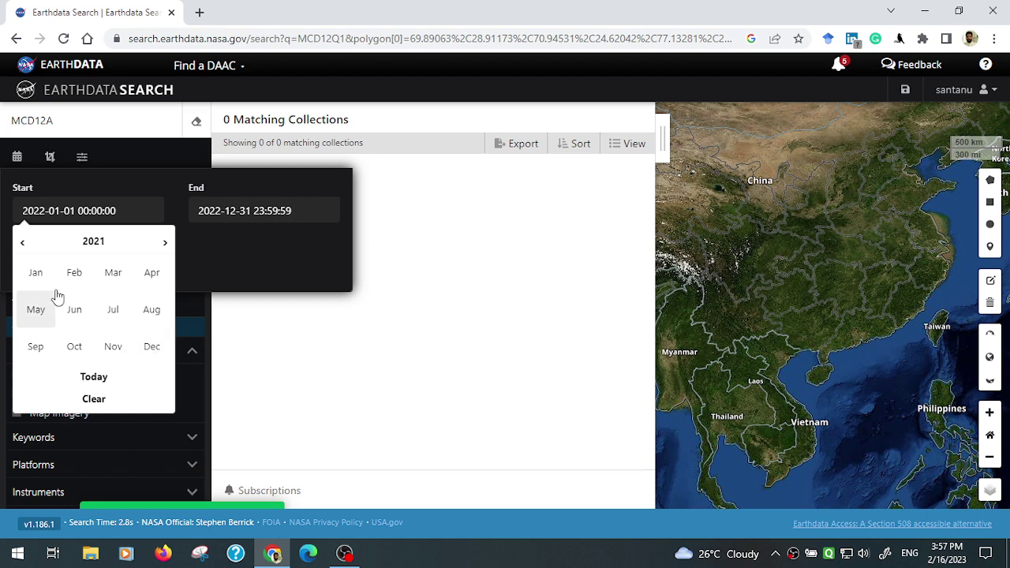
left_click(37, 273)
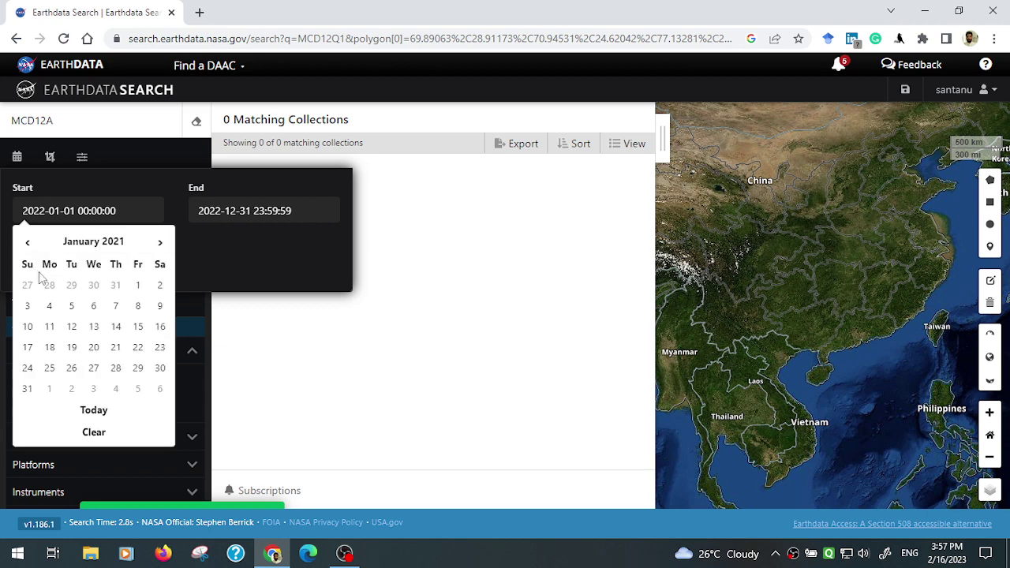
left_click(140, 288)
left_click(227, 212)
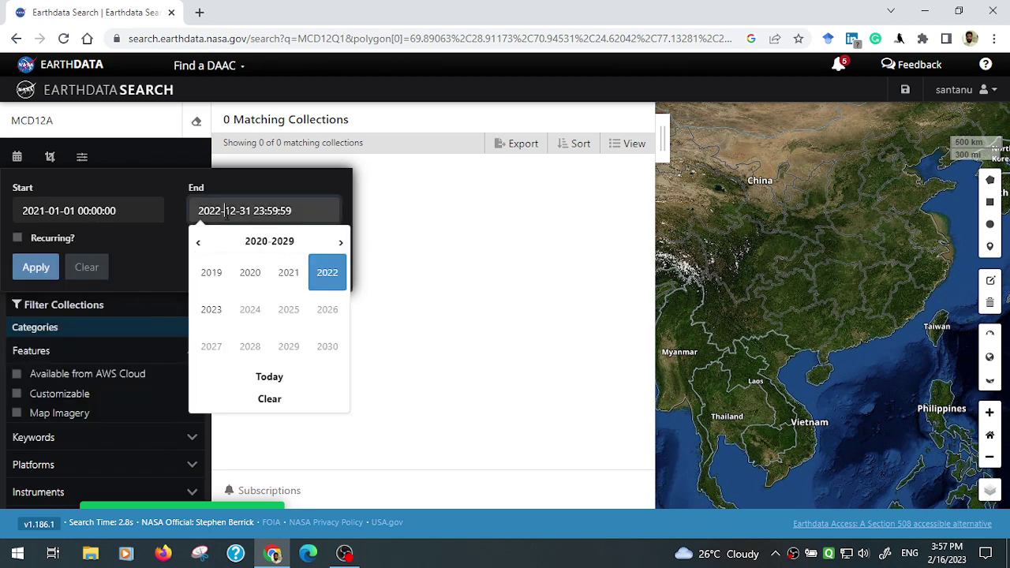
left_click(288, 273)
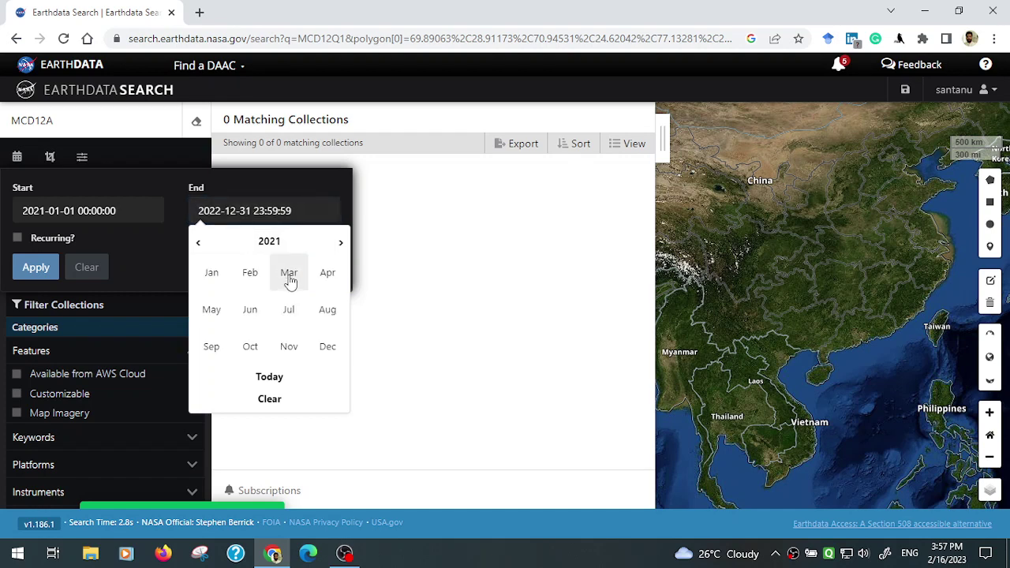
left_click(328, 349)
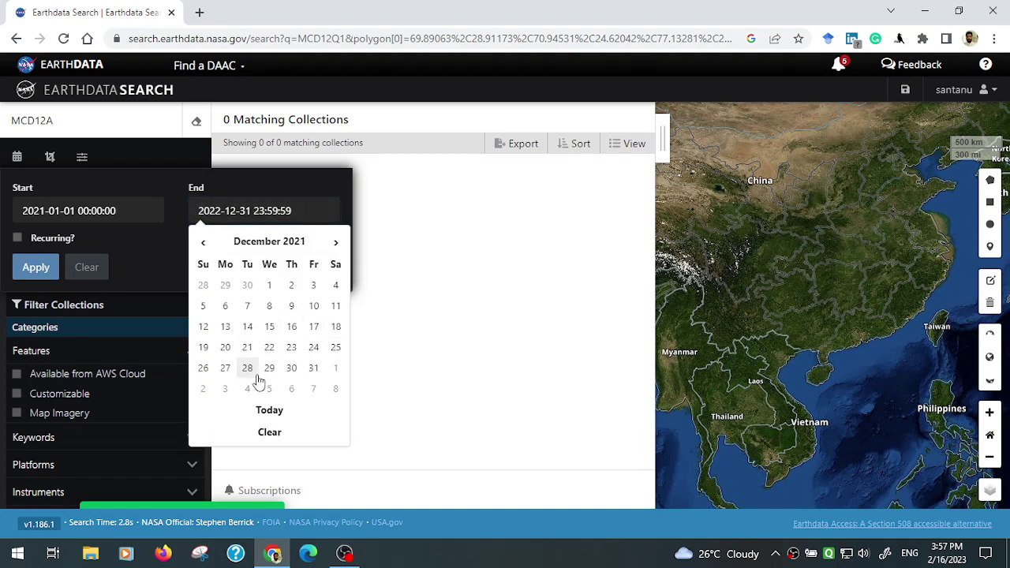
left_click(316, 370)
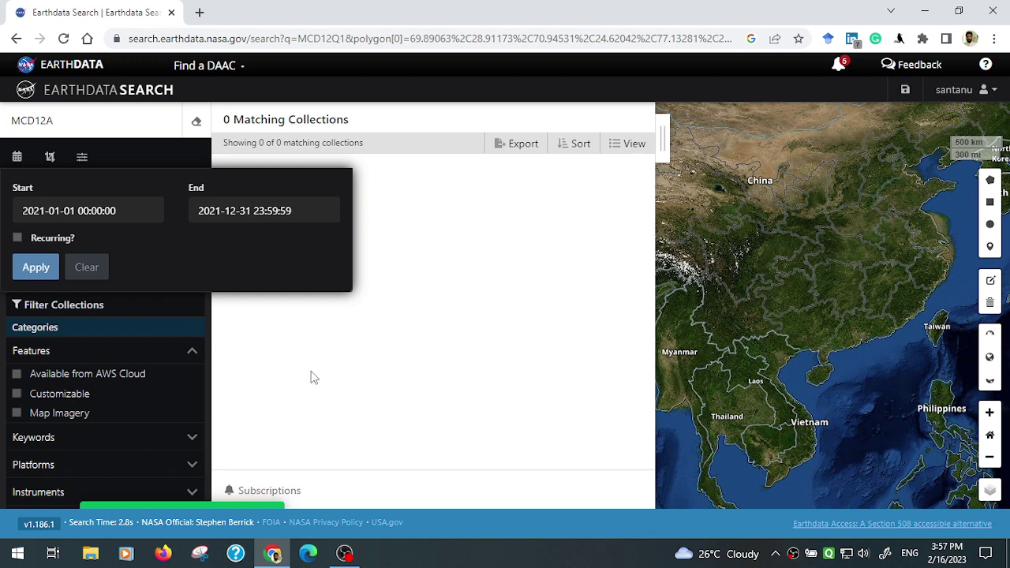
left_click(37, 266)
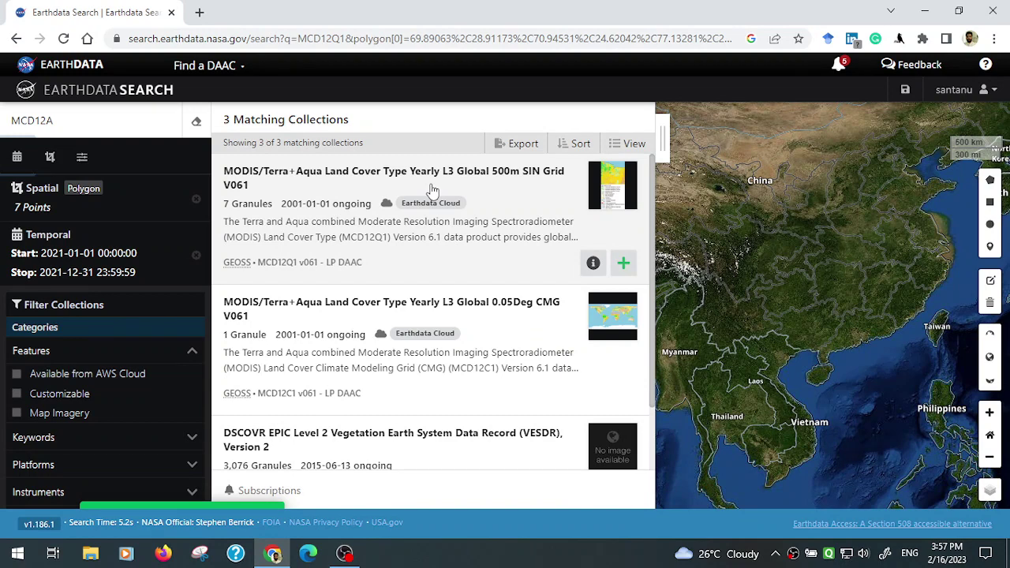
Open the granules of the MCD12Q1 V061 Land Cover Type Yearly L3 Global 500m collection.
left_click(345, 175)
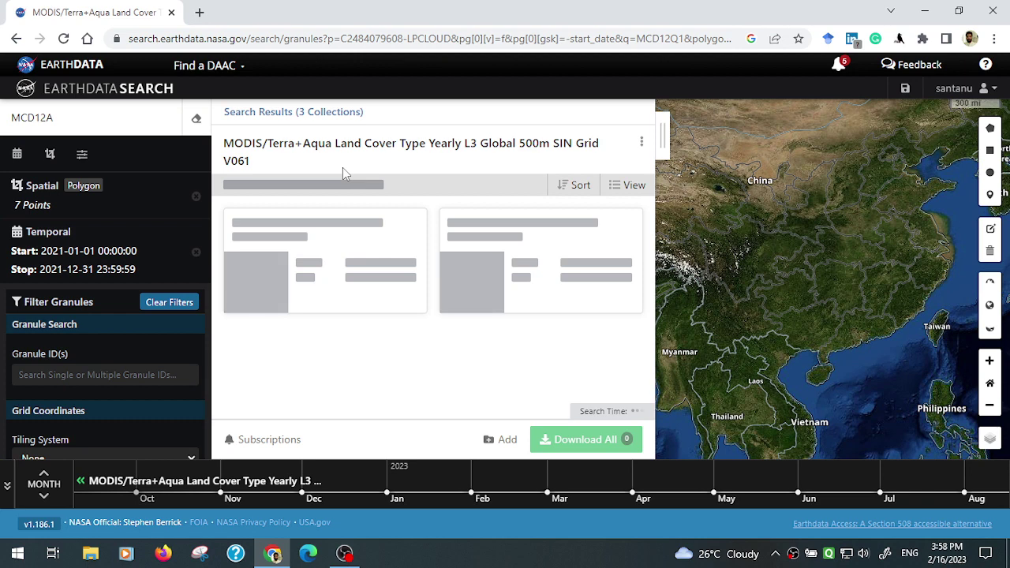
Review the 7 granules and their India footprints, then add all to a download project.
scroll(392, 251, "down", 2)
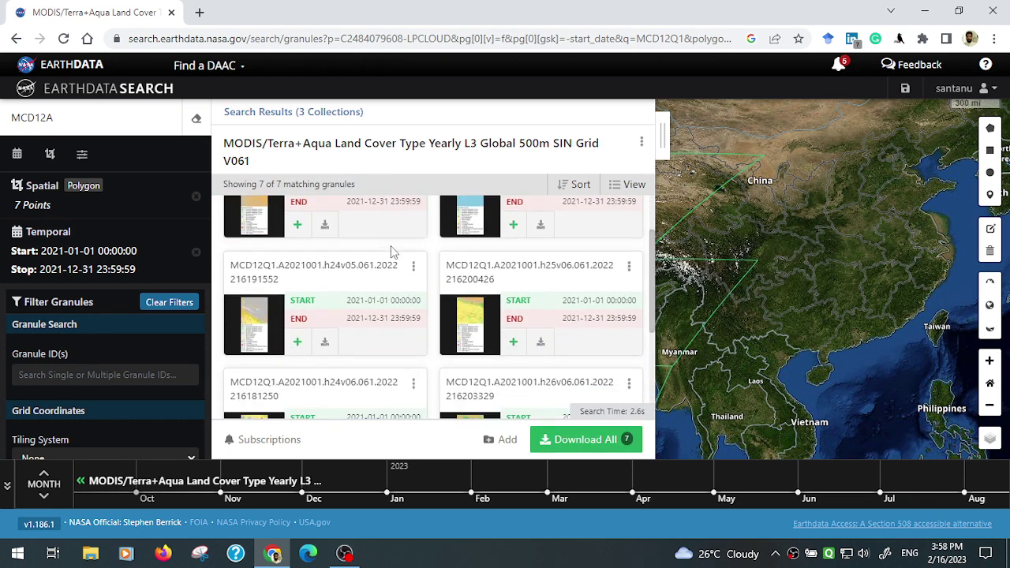
scroll(393, 248, "down", 2)
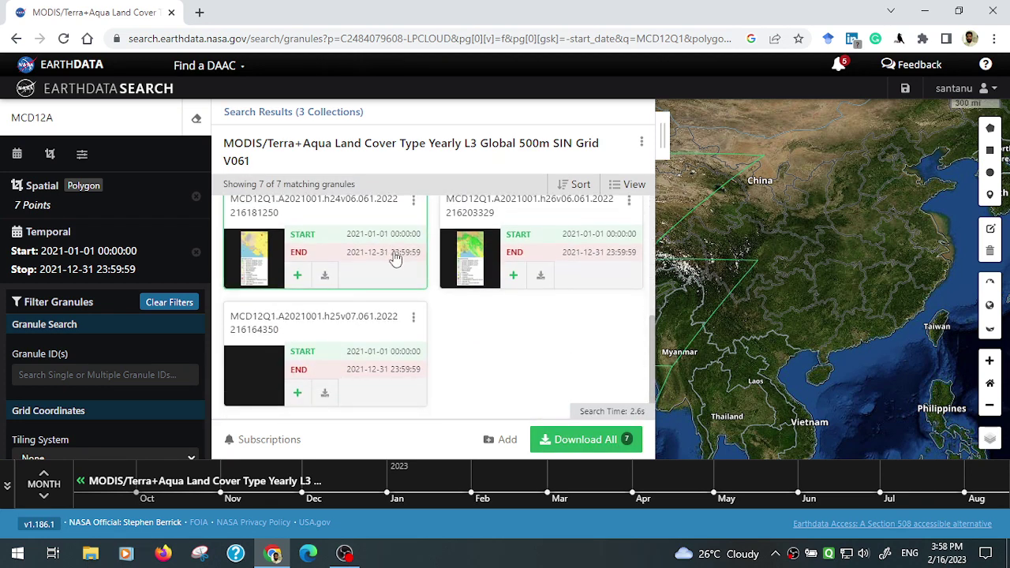
scroll(379, 363, "up", 1)
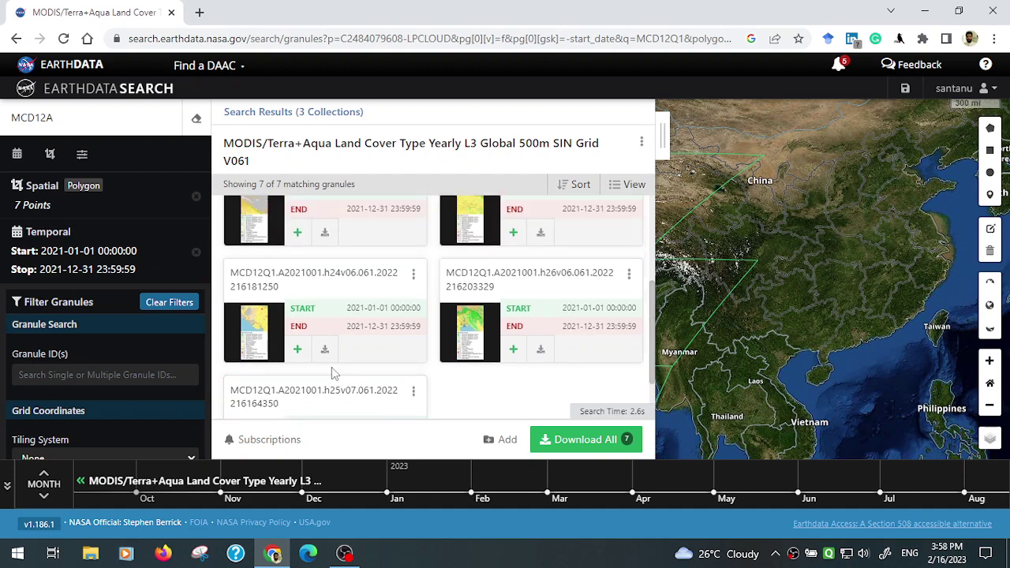
scroll(510, 322, "up", 2)
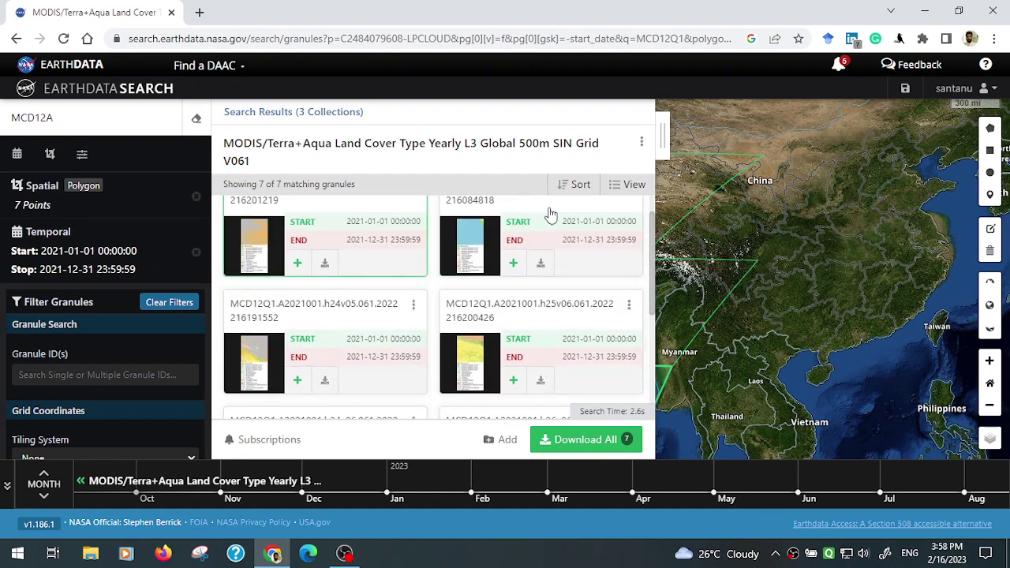
left_click(661, 135)
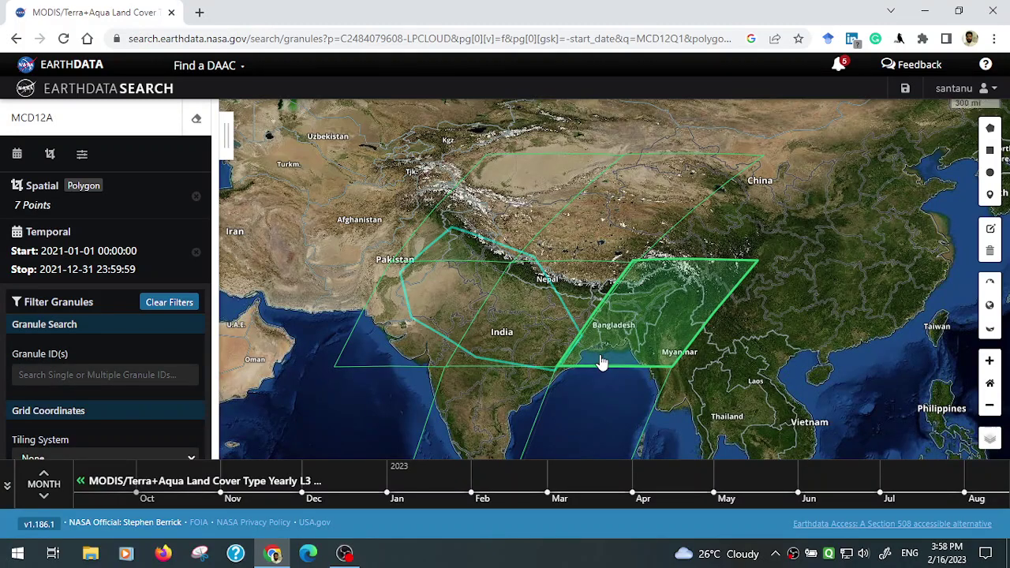
left_click(226, 120)
scroll(536, 332, "down", 2)
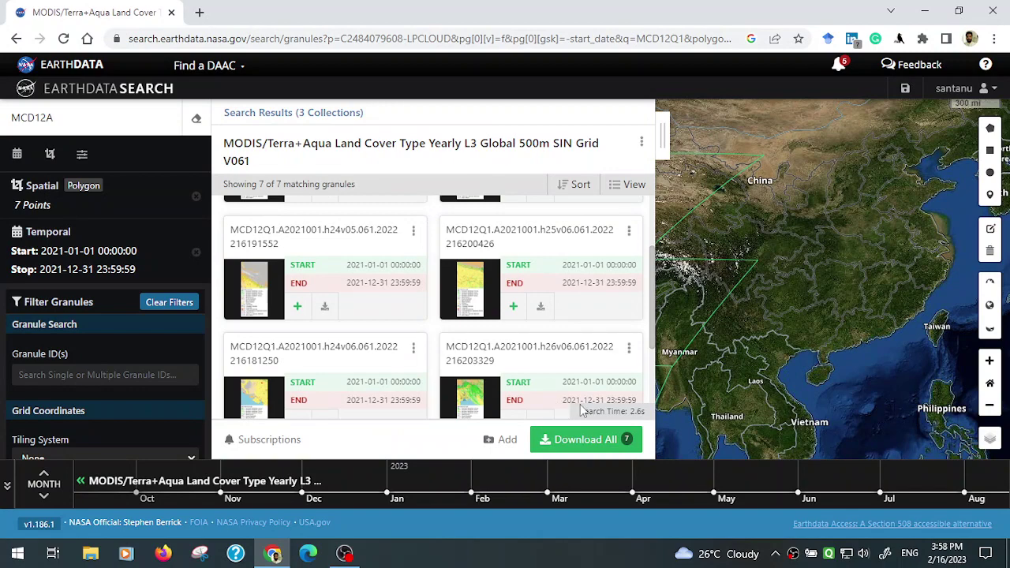
left_click(592, 440)
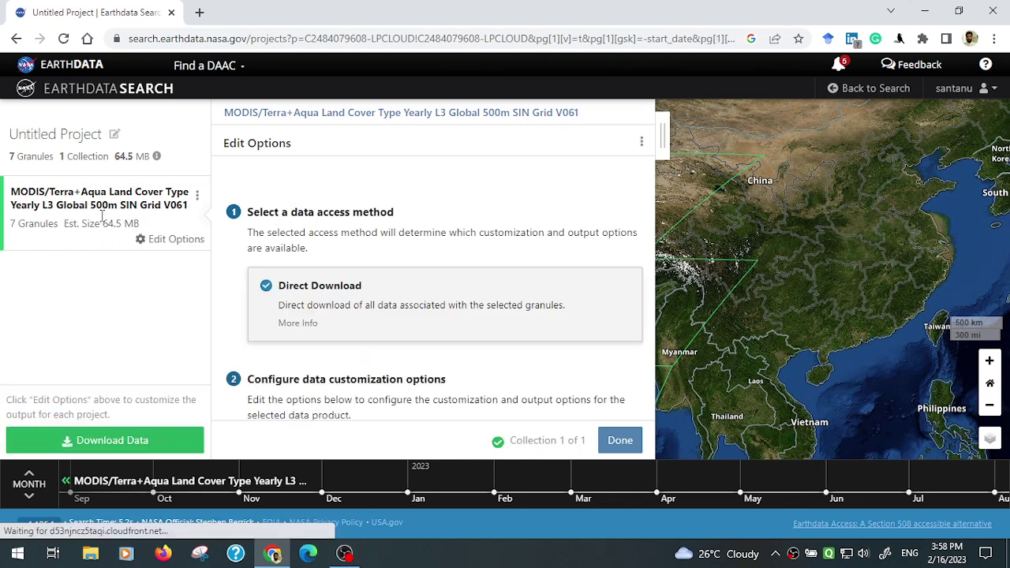
Submit the Direct Download order for the 7 MCD12Q1 V061 granules.
left_click(111, 441)
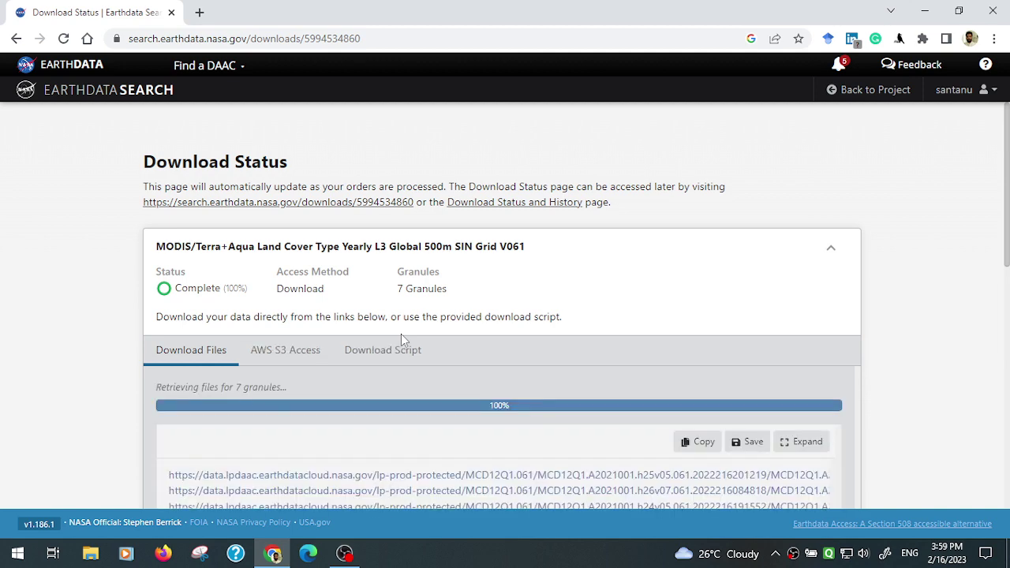
Start downloading the first granule file, h25v05, from the Download Files list.
scroll(403, 328, "down", 2)
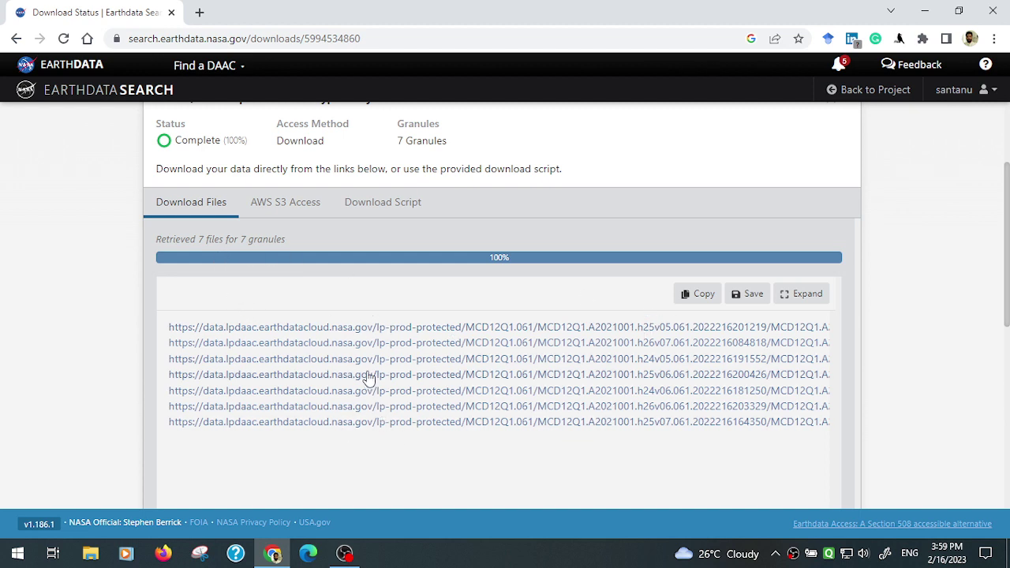
left_click(379, 327)
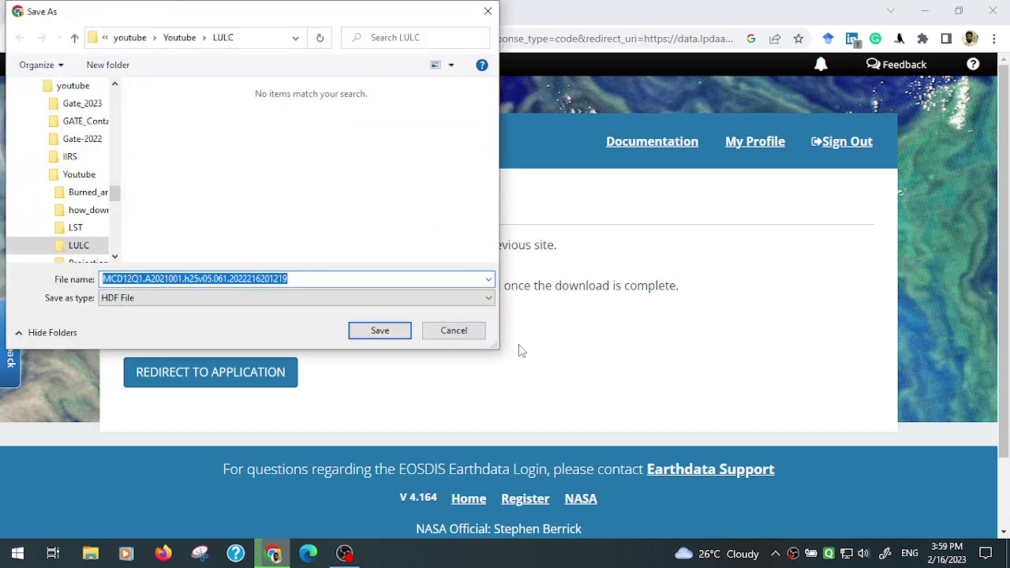
Create a new folder IULC_DATA inside LULC and save the HDF granule there.
left_click(106, 63)
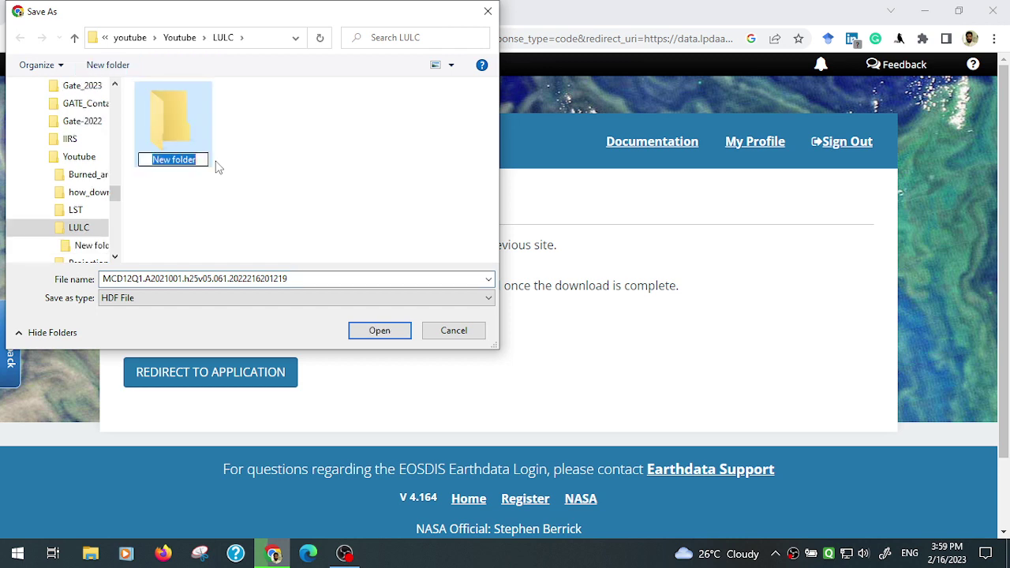
key("BackSpace")
type("lULC")
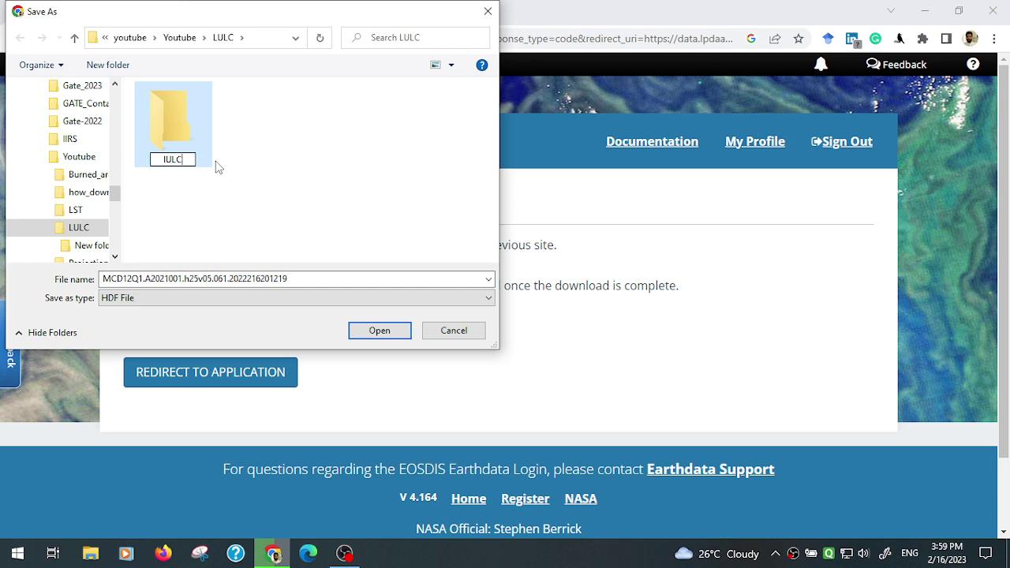
type("_DATA")
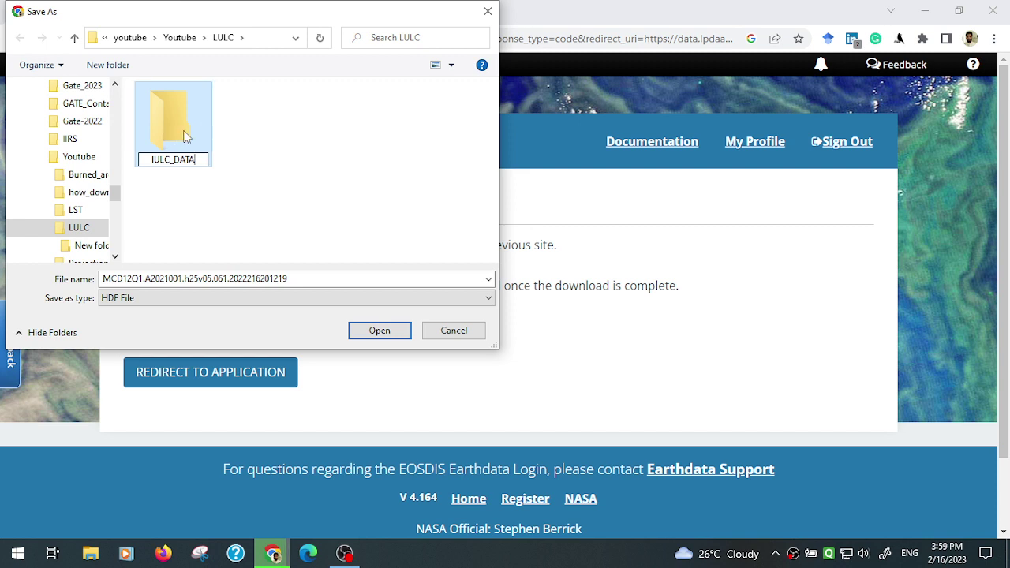
key("Return")
double_click(159, 132)
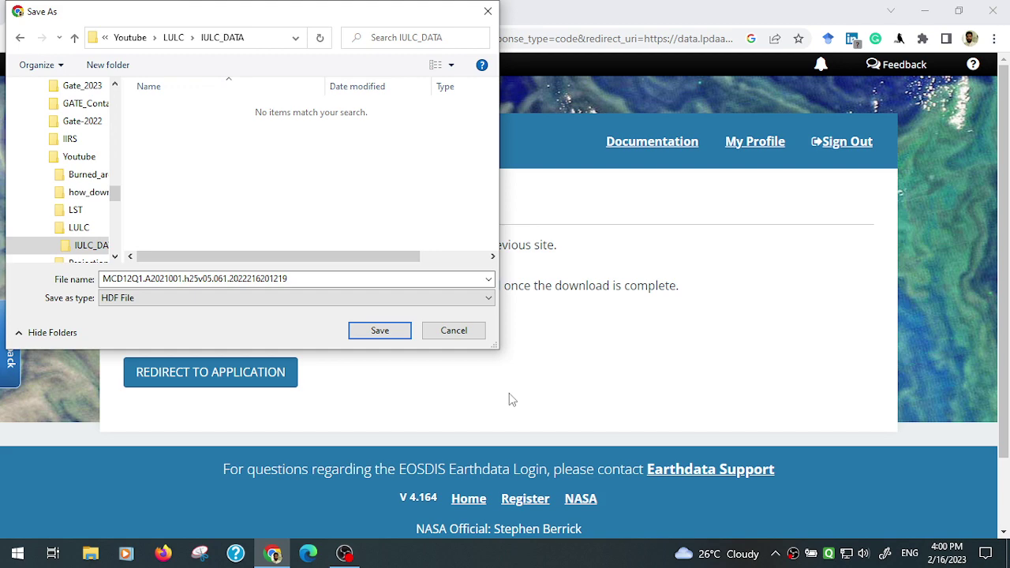
left_click(389, 330)
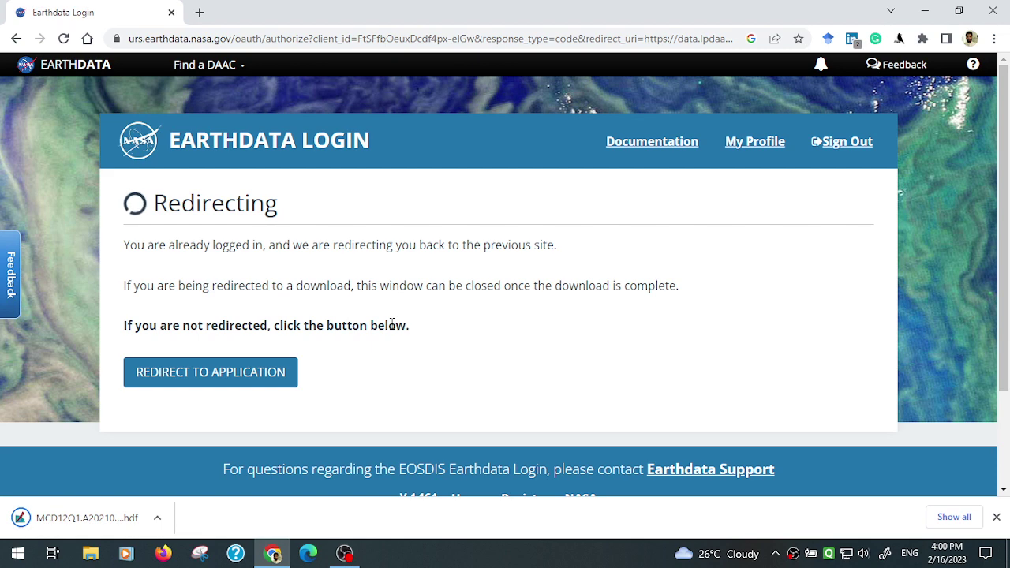
scroll(392, 324, "down", 3)
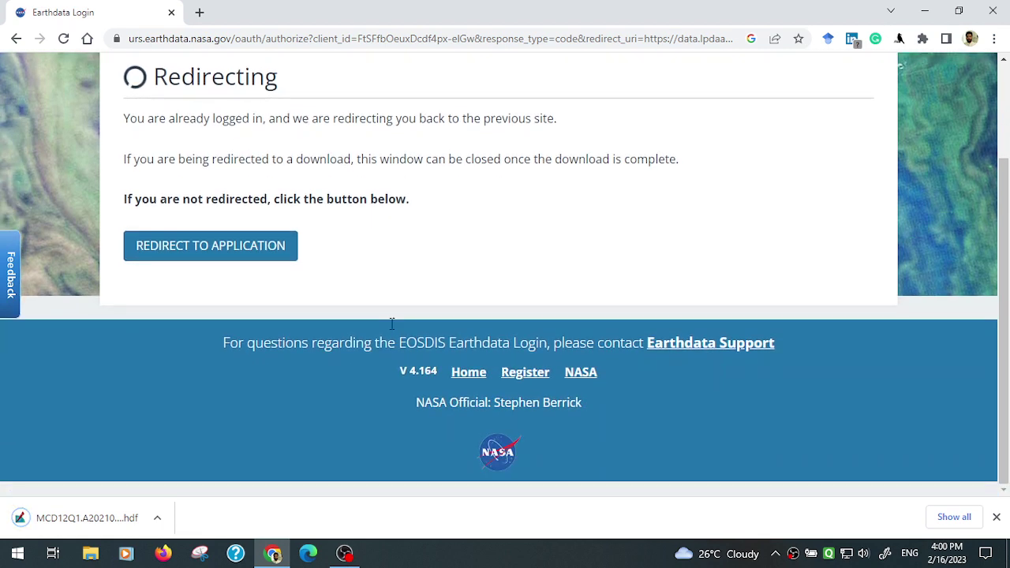
scroll(261, 442, "up", 3)
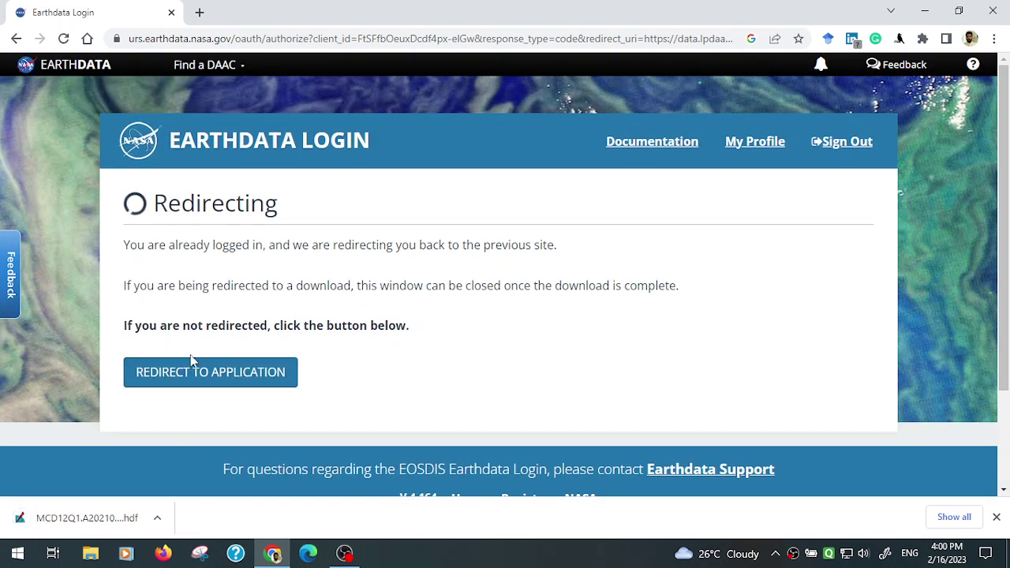